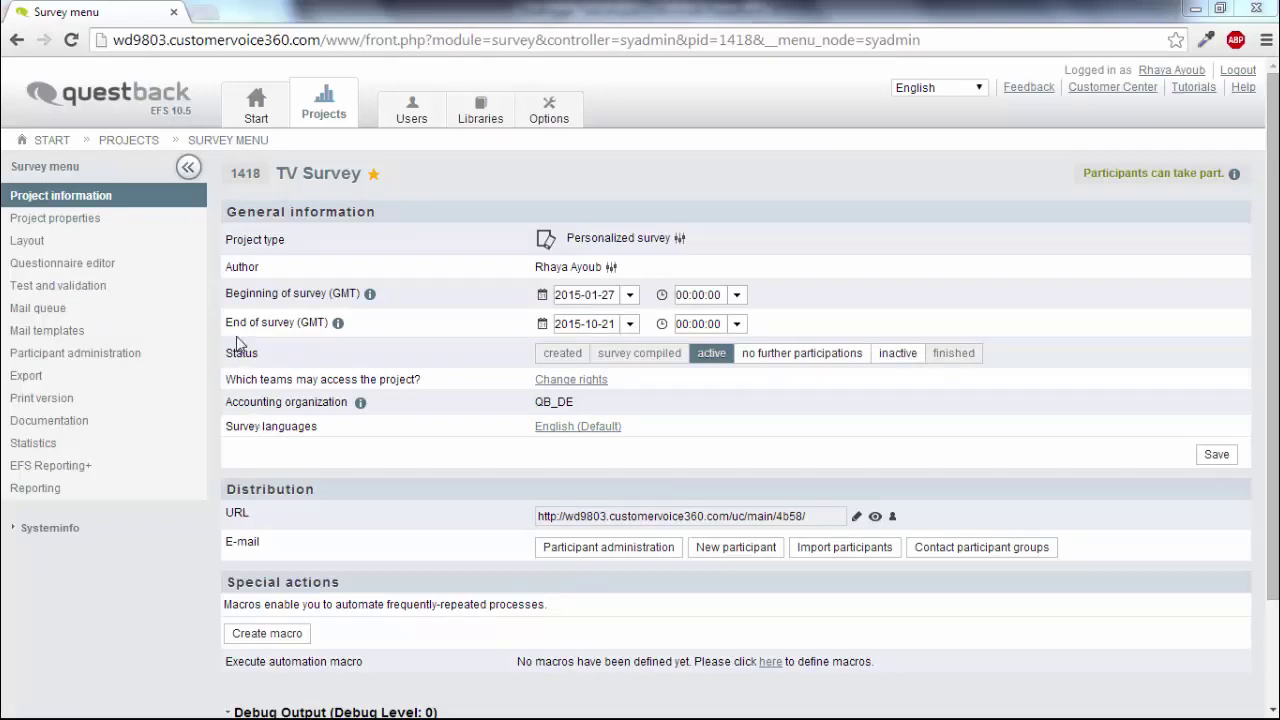
Open the TV Survey's Feedback page in the Questionnaire editor, showing 'Do you have any feedback?'
click(170, 266)
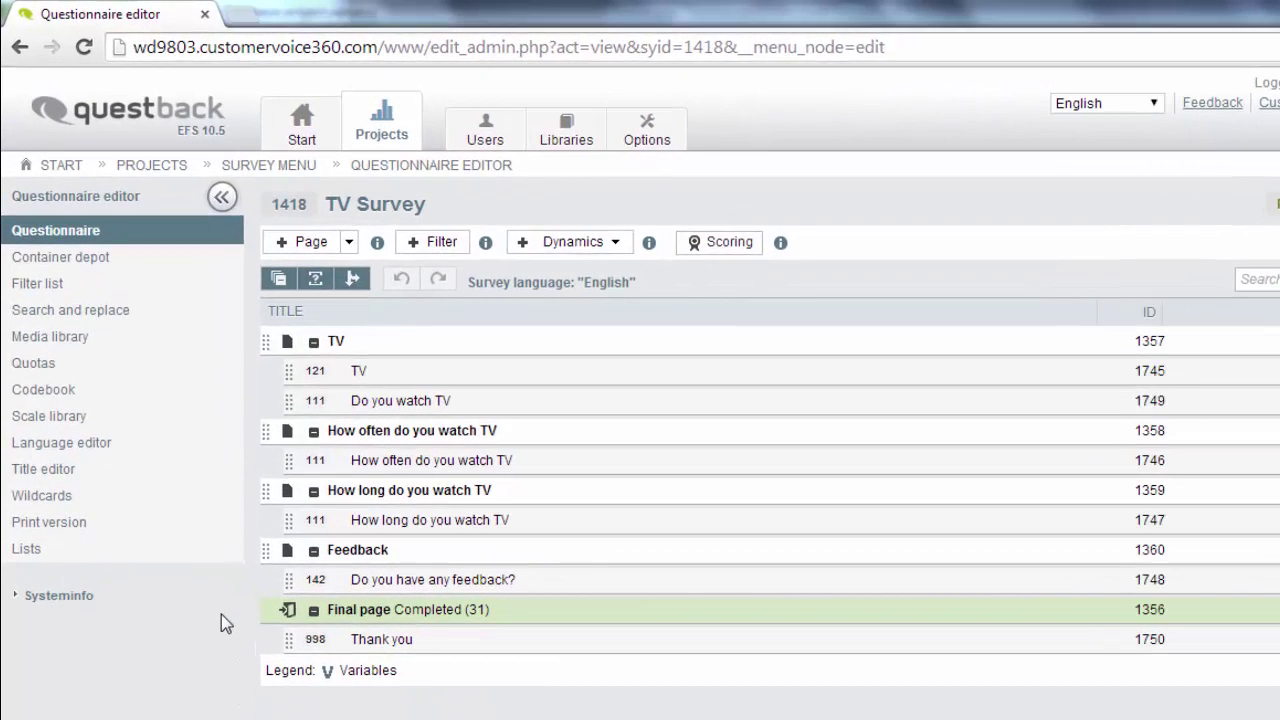
click(356, 552)
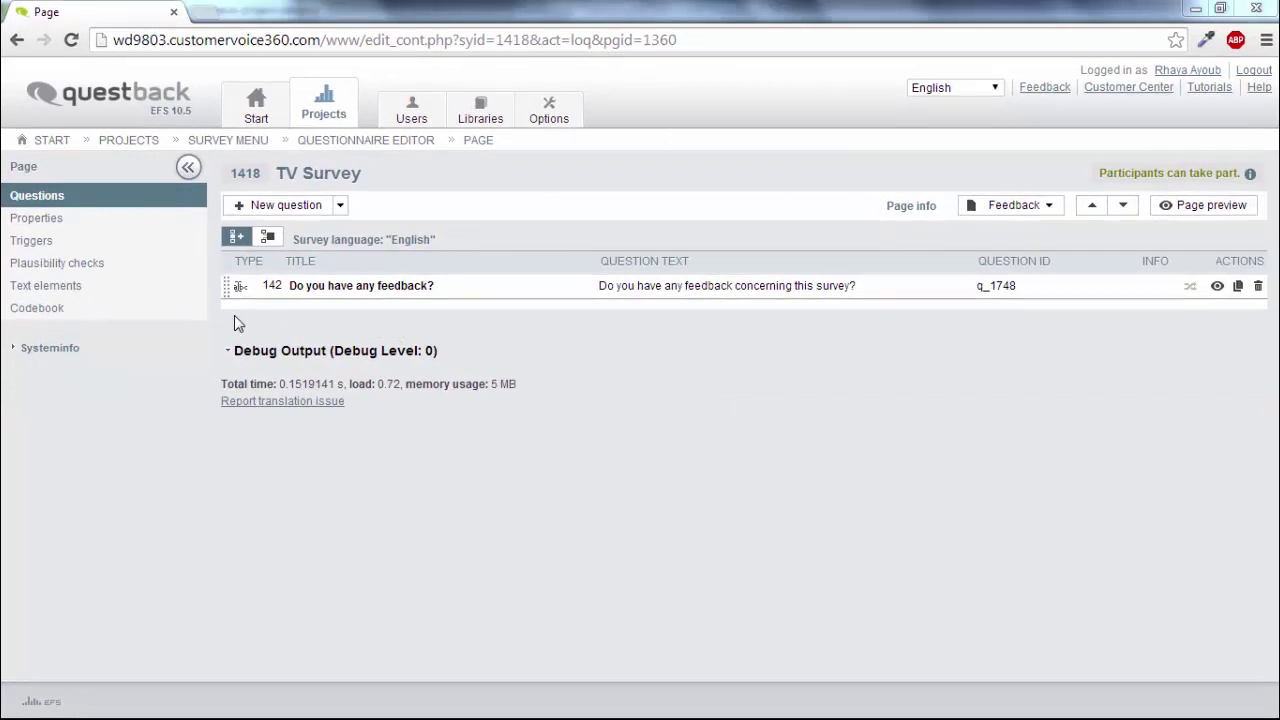
Add a new trigger titled 'Feedback' to the Feedback page as a Mail trigger
click(40, 240)
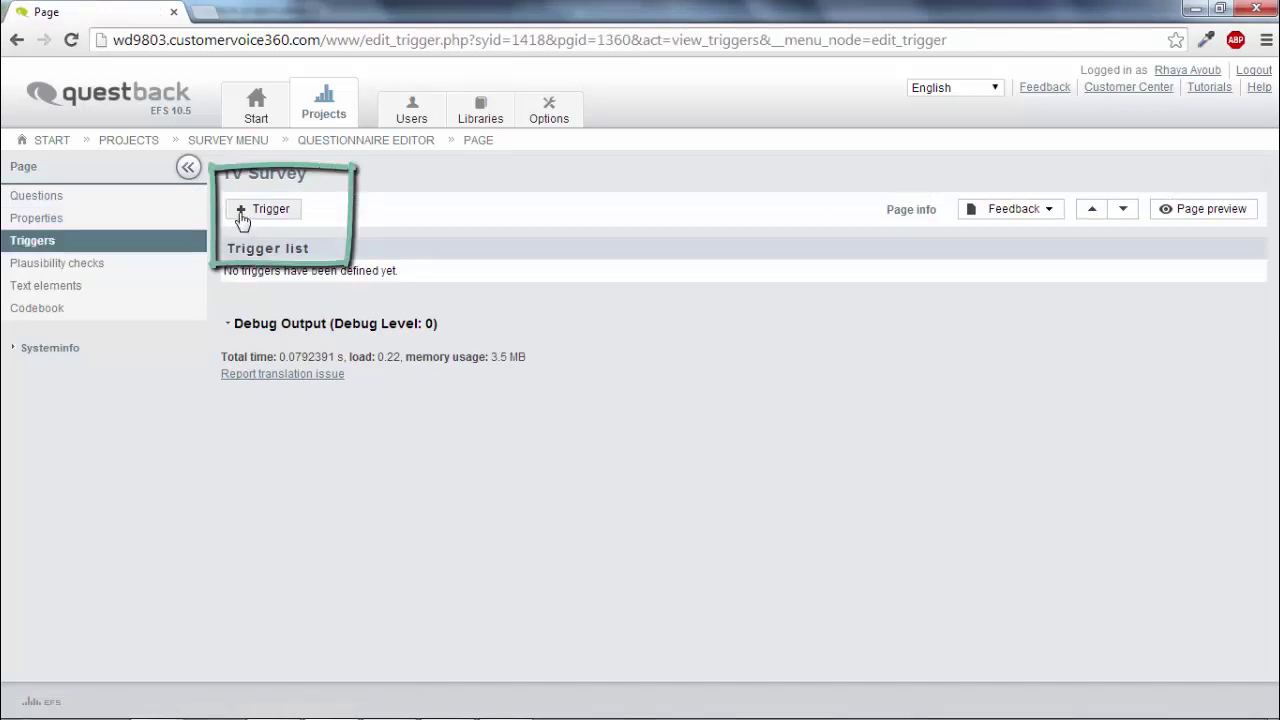
click(263, 209)
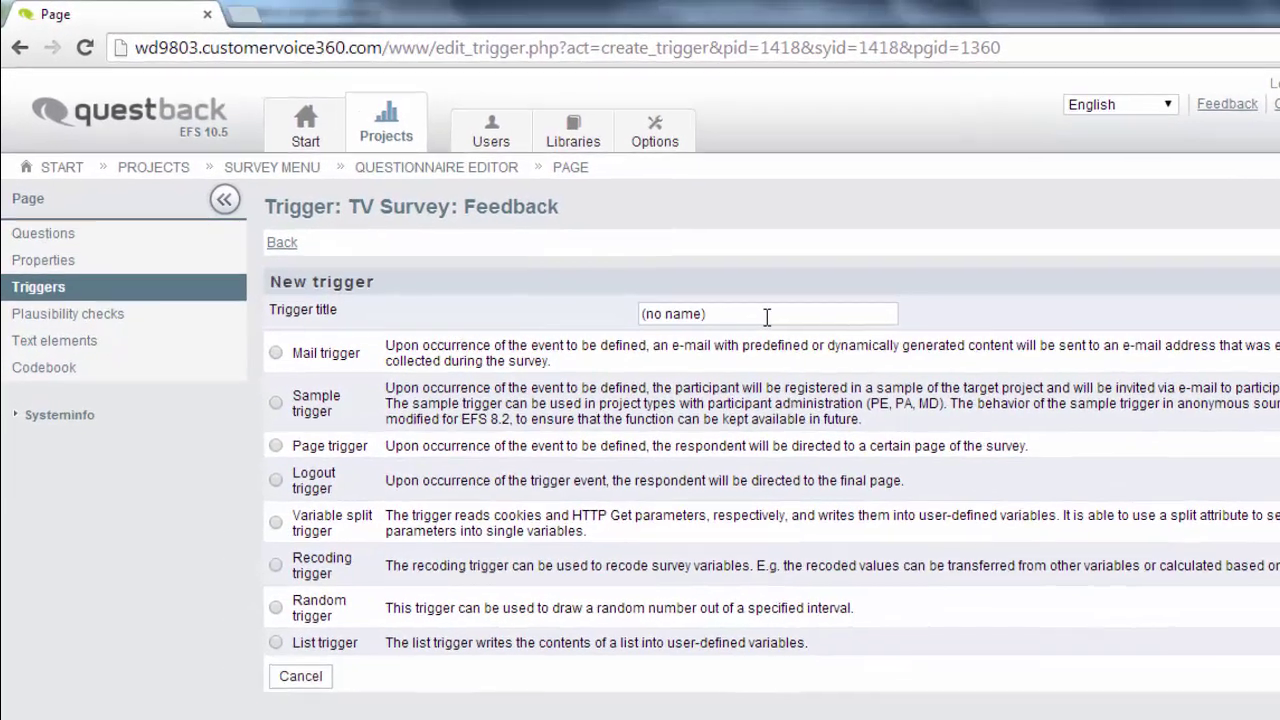
click(767, 316)
text(Feed)
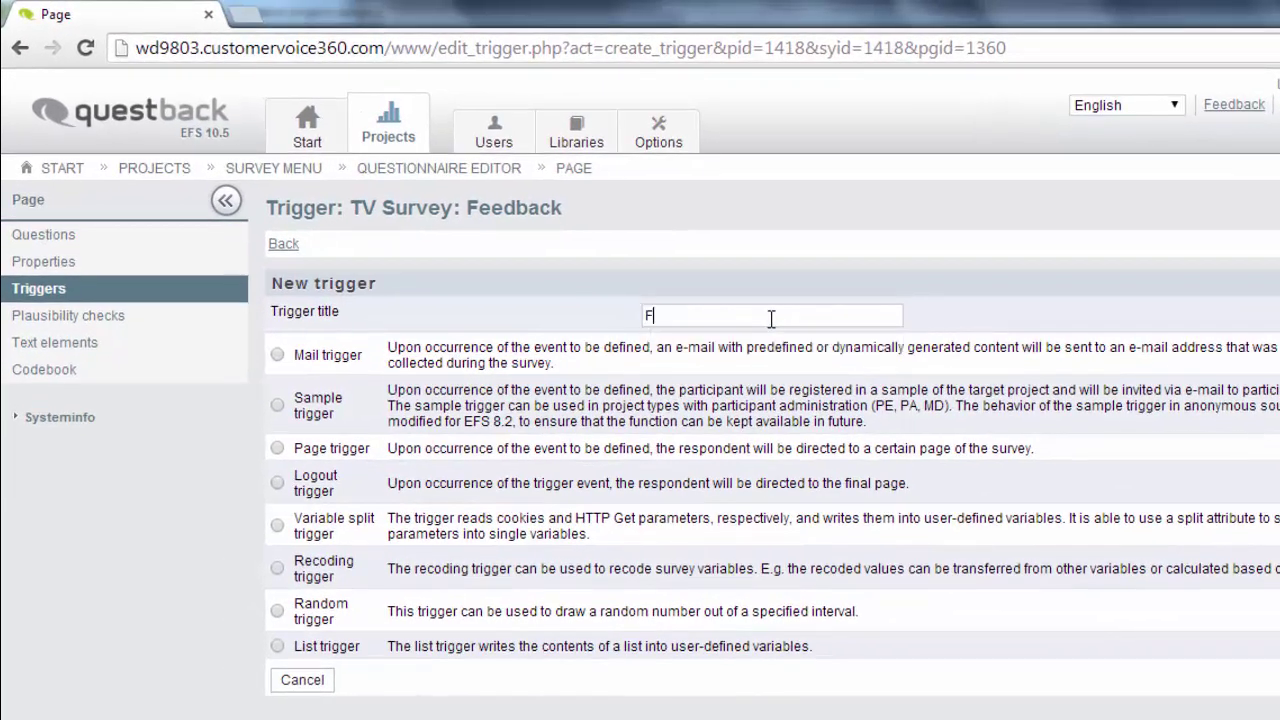
text(back)
click(277, 356)
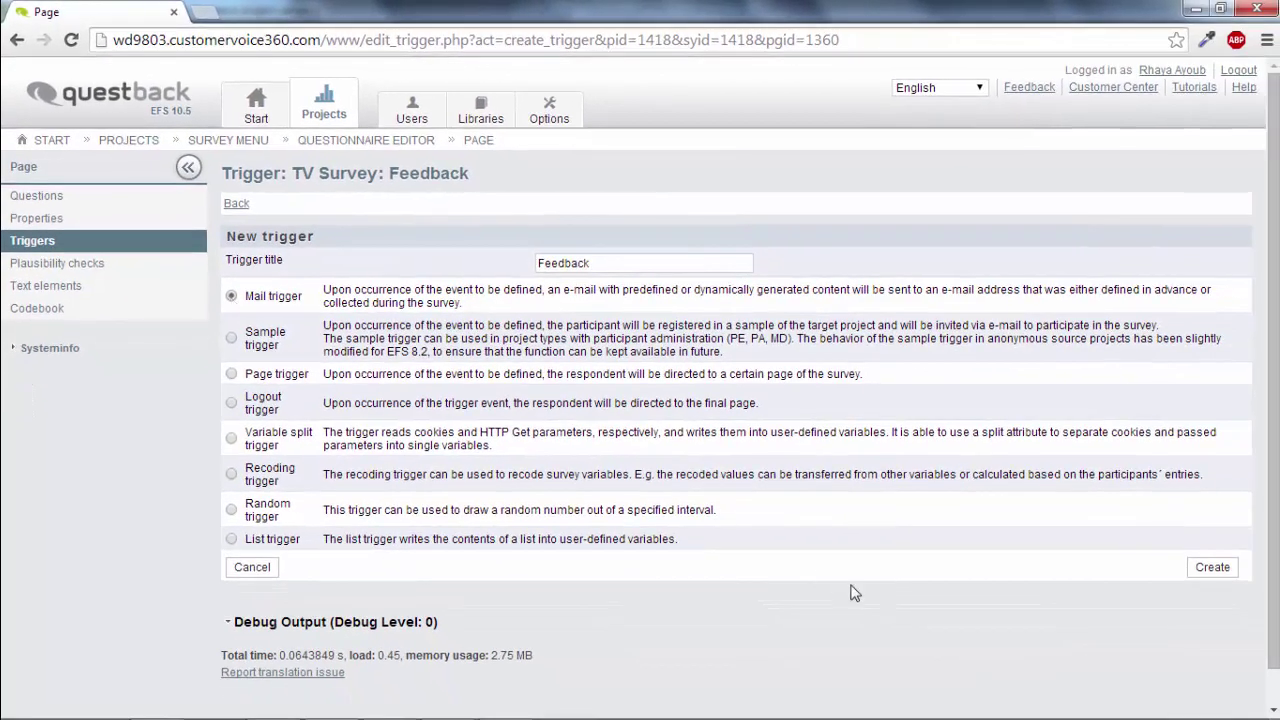
Create the Feedback mail trigger with execution position 'After submitting page, after filter' and save it
click(1211, 568)
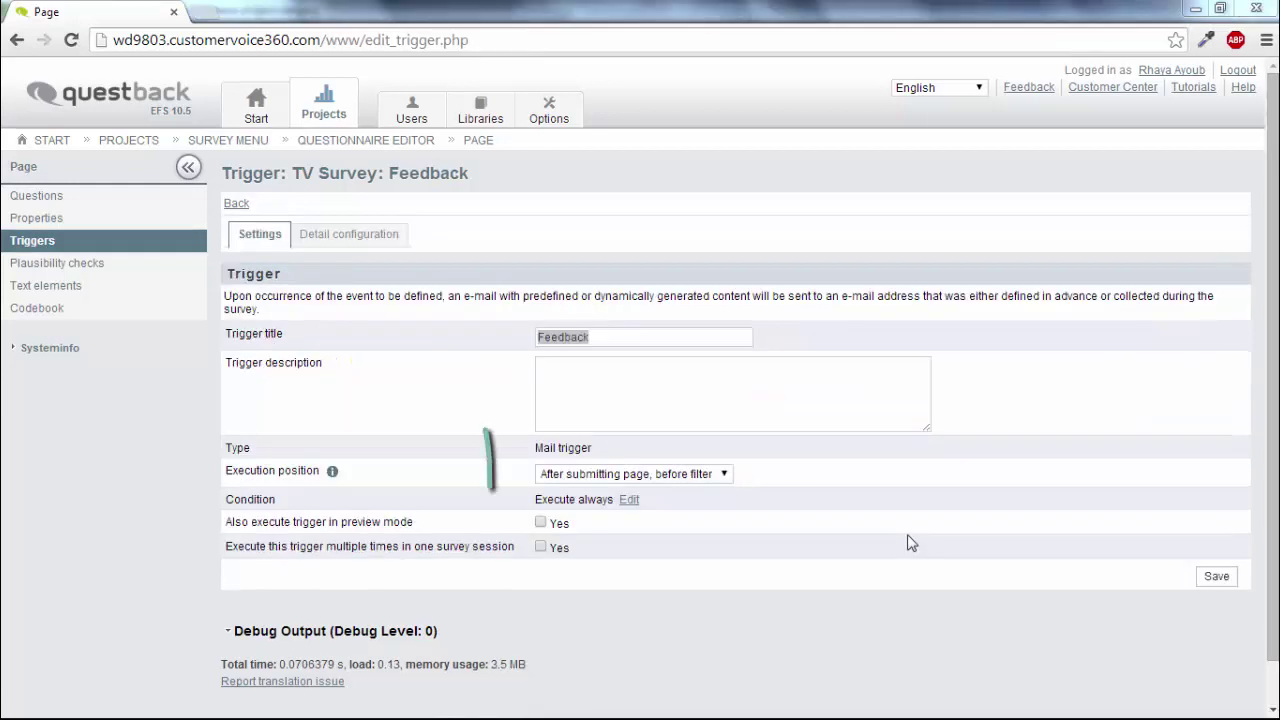
click(690, 474)
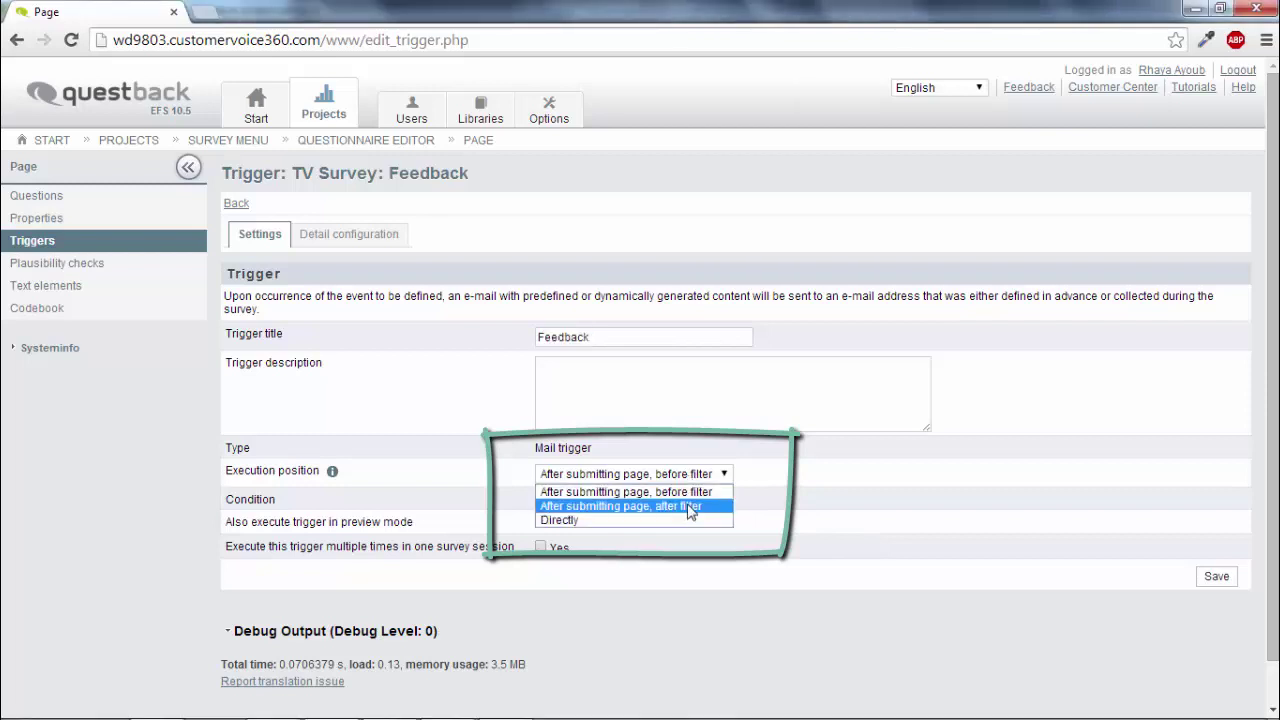
key(Escape)
key(Down)
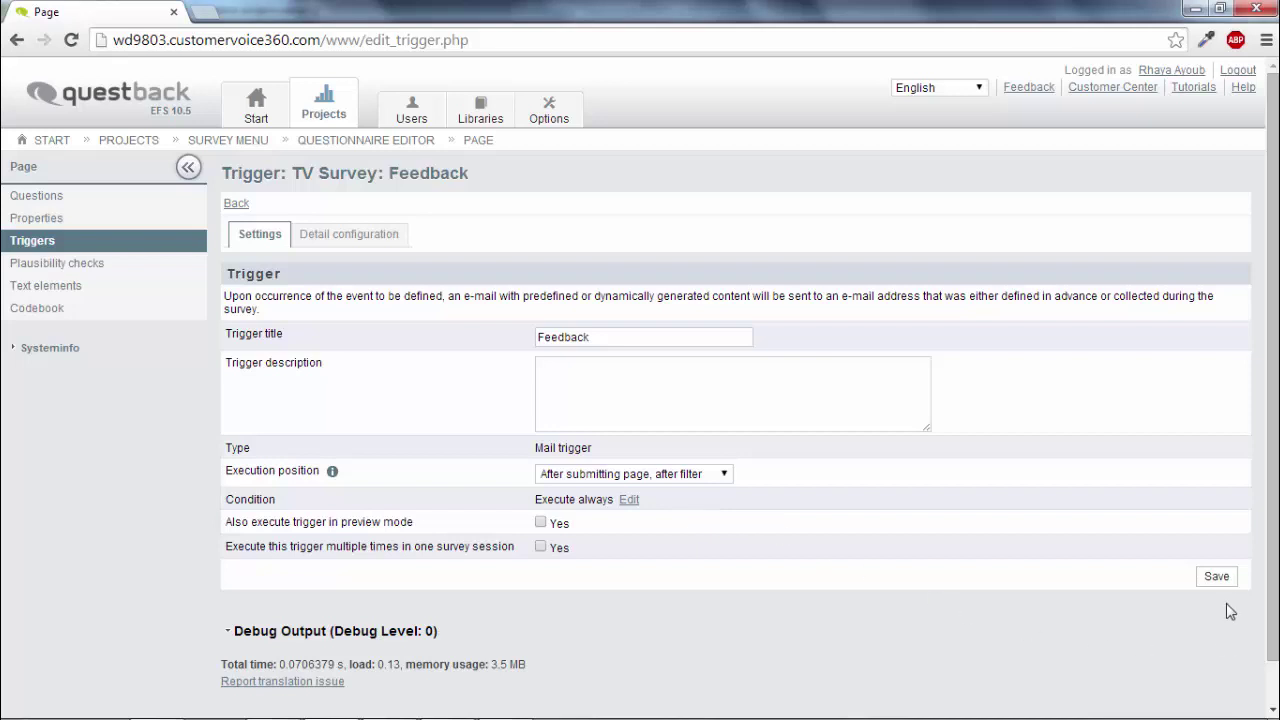
click(1217, 577)
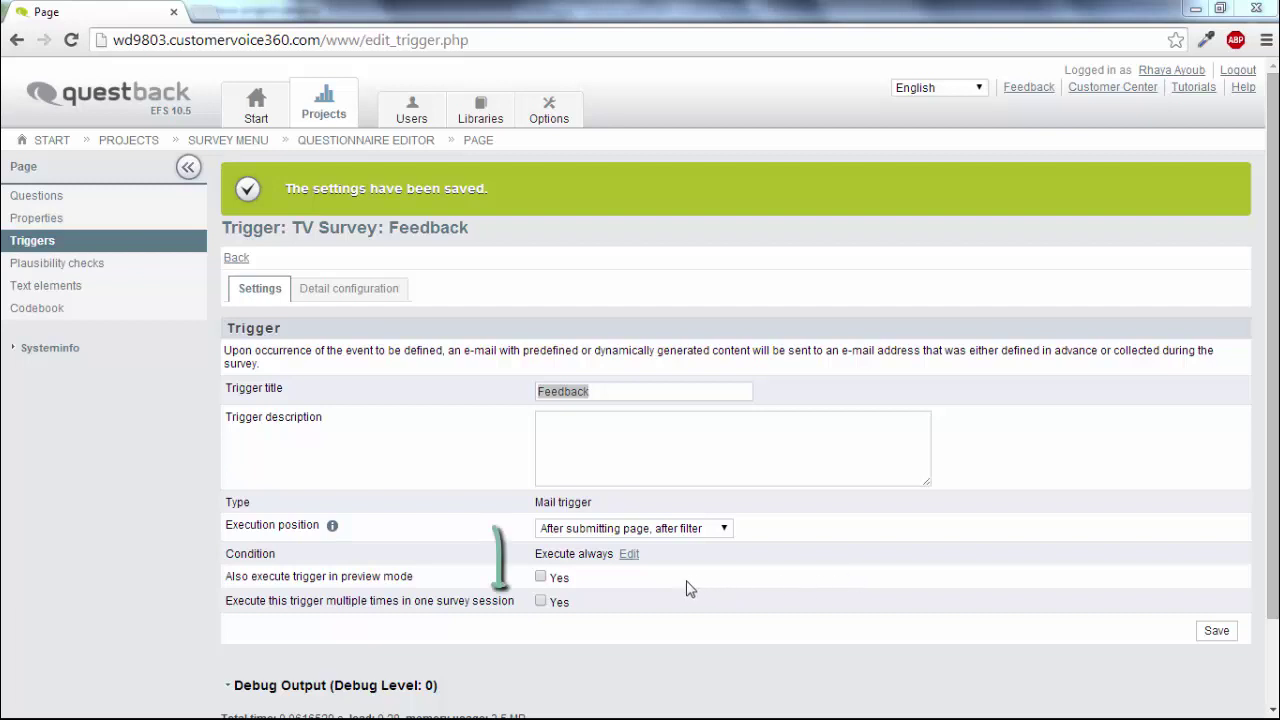
Save a trigger condition of v_12 (Do you have any feedback?) greater than empty
click(630, 557)
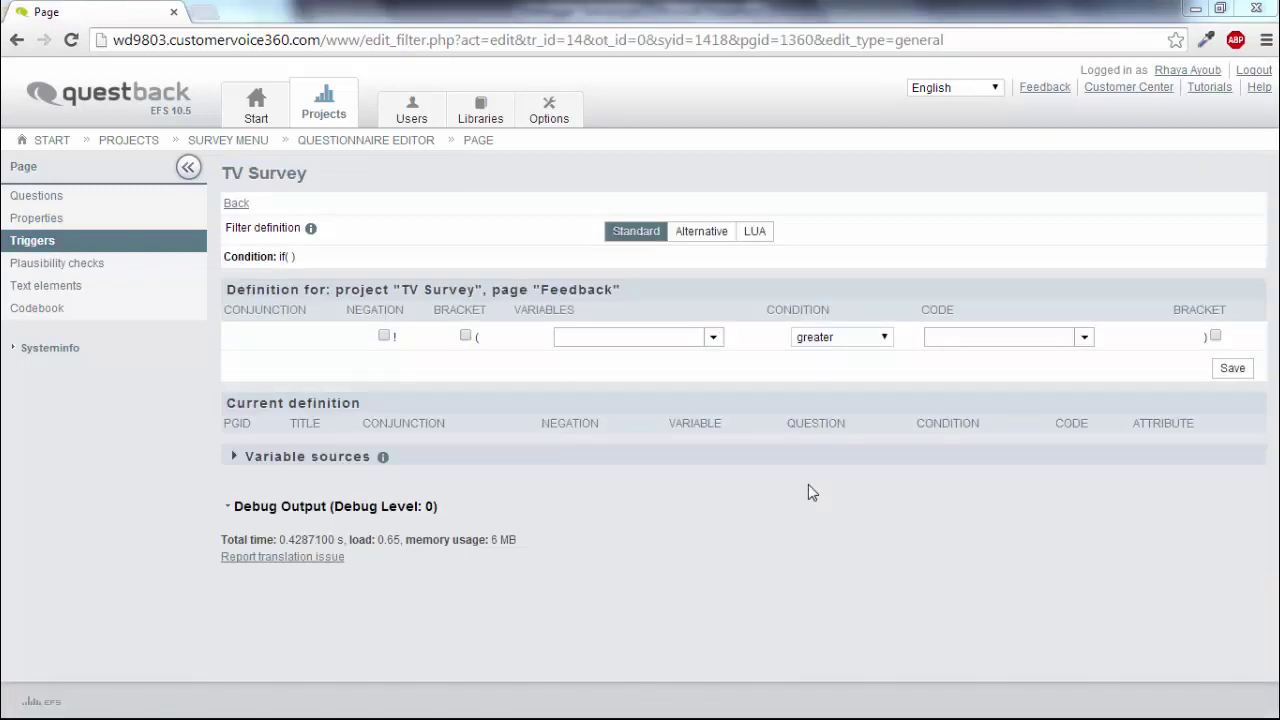
click(715, 338)
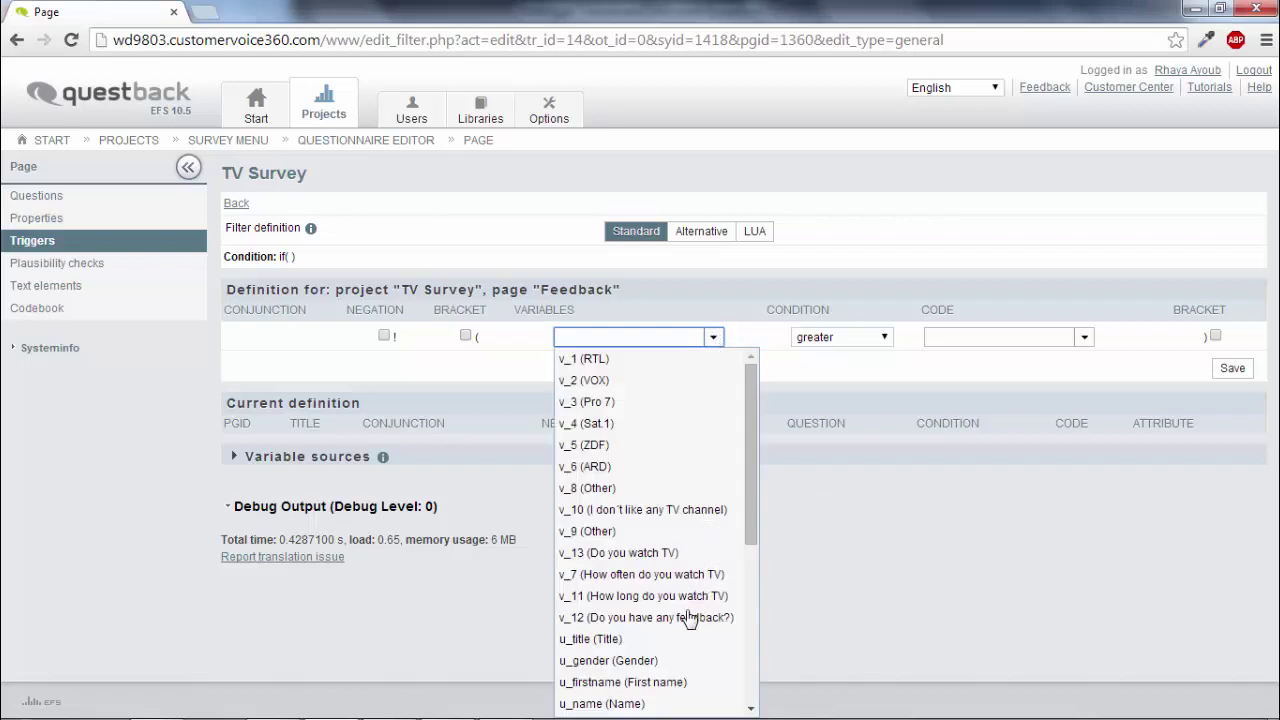
click(688, 621)
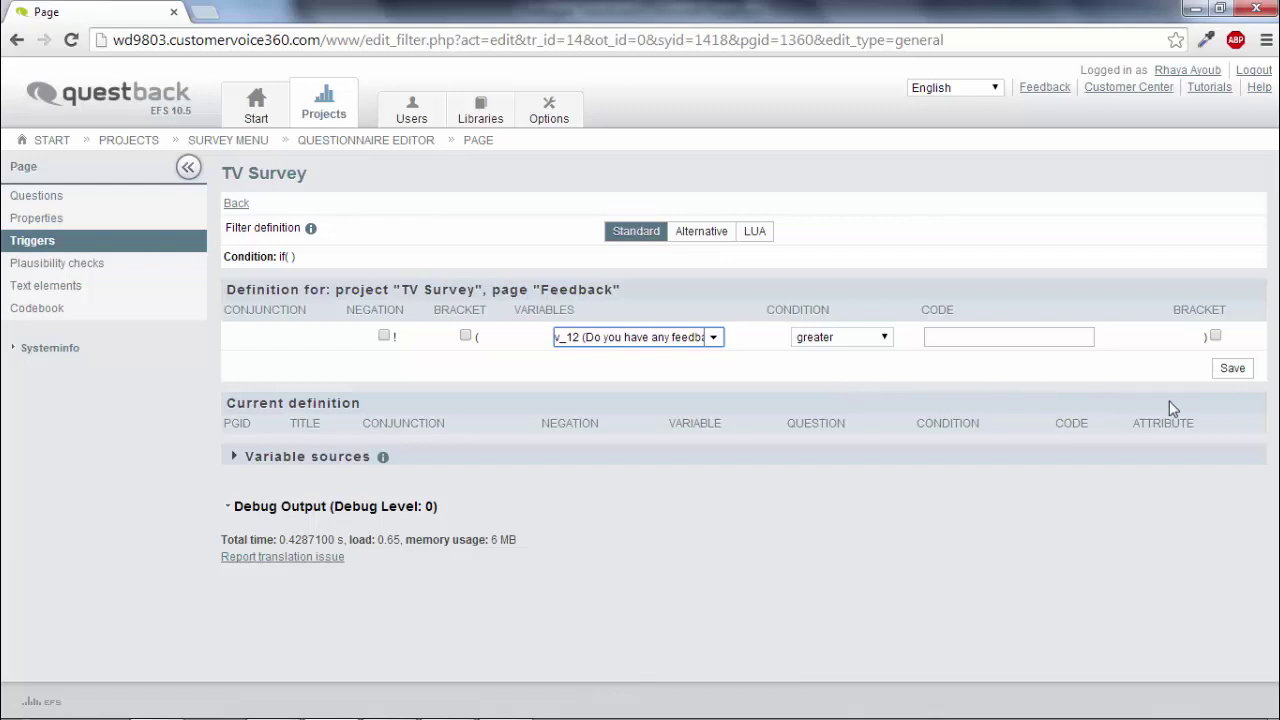
click(1233, 369)
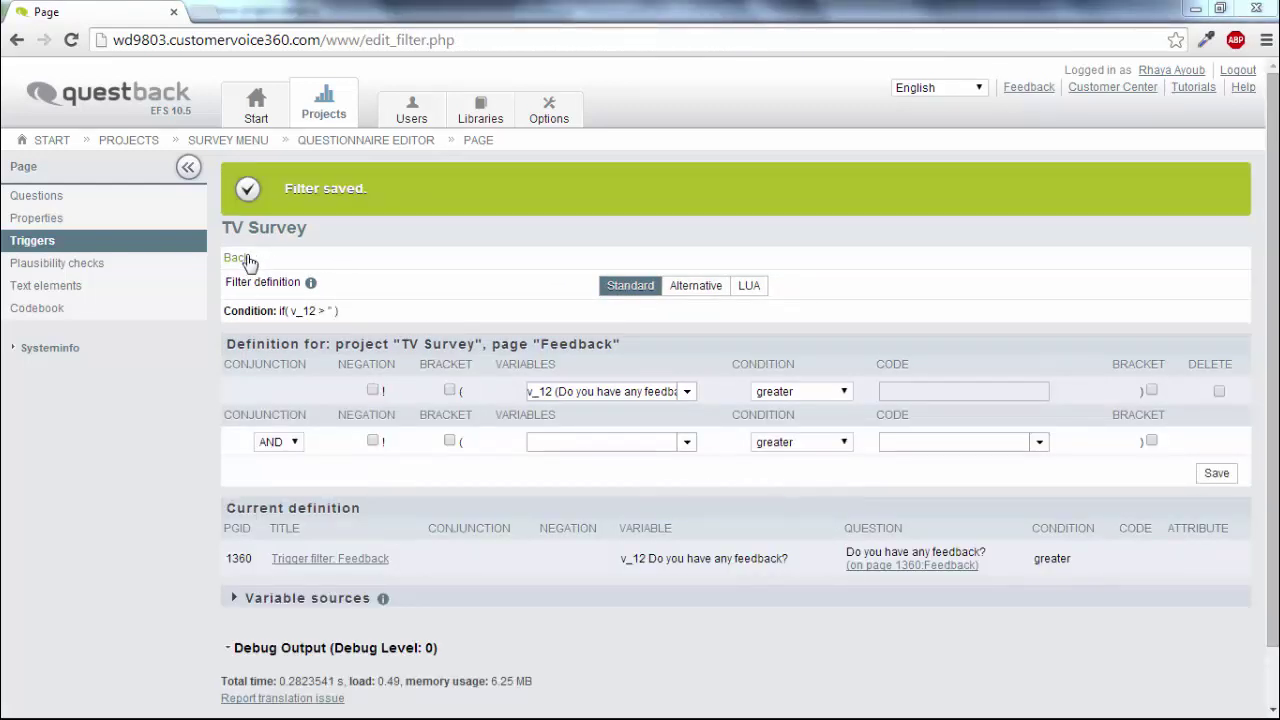
Go back to the Feedback trigger's Settings tab showing condition ( v_12 > '' )
click(247, 263)
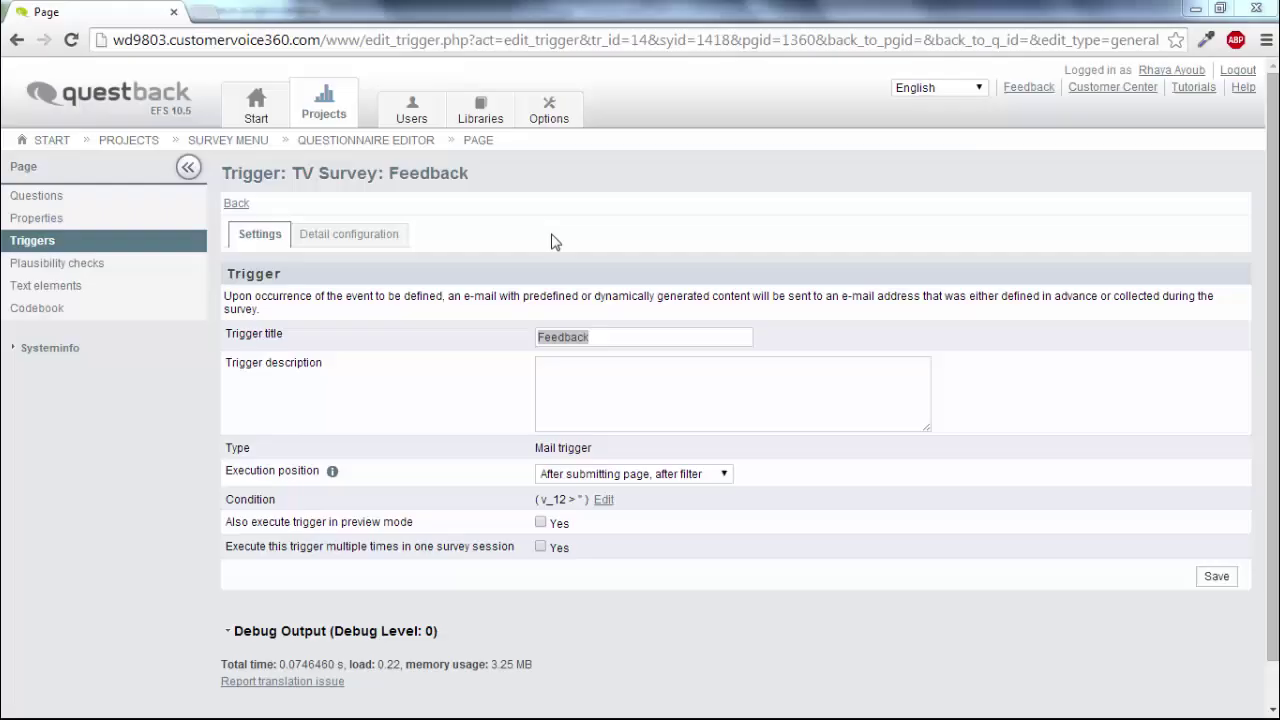
In the trigger's mail settings, take the sender dynamically from u_email
click(362, 245)
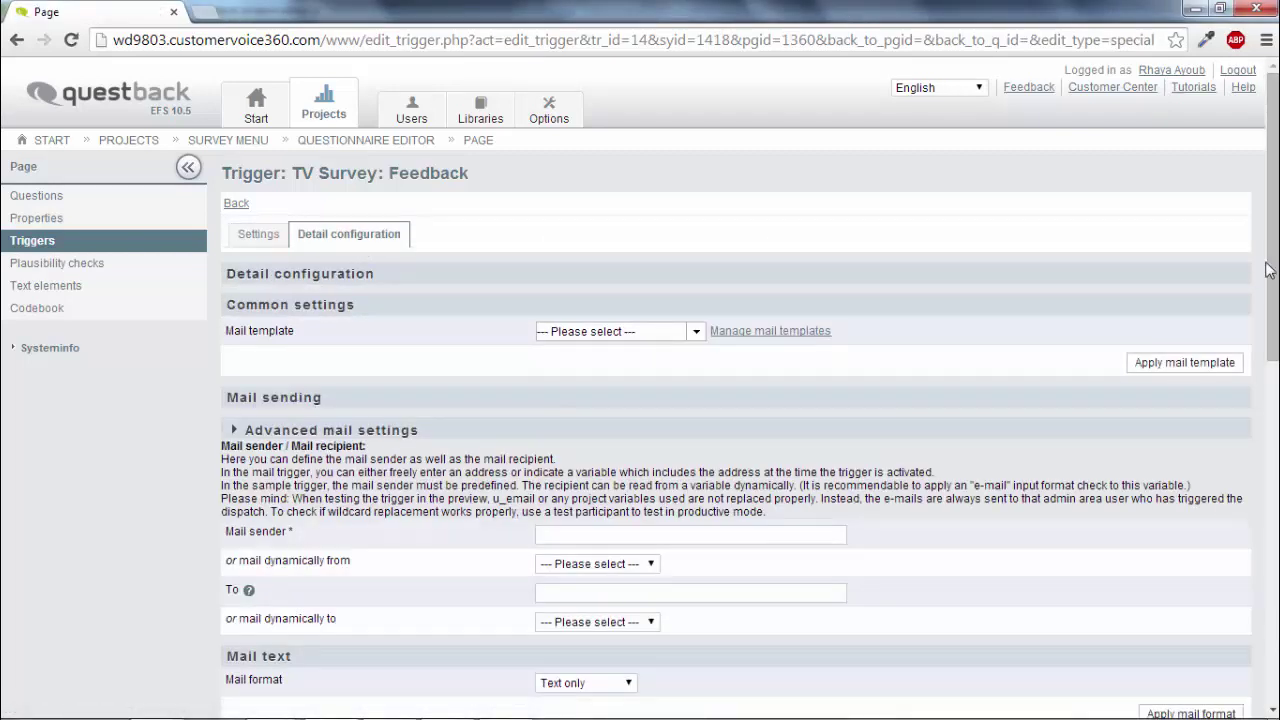
drag(1267, 284, 1267, 290)
scroll(800, 316, down, 3)
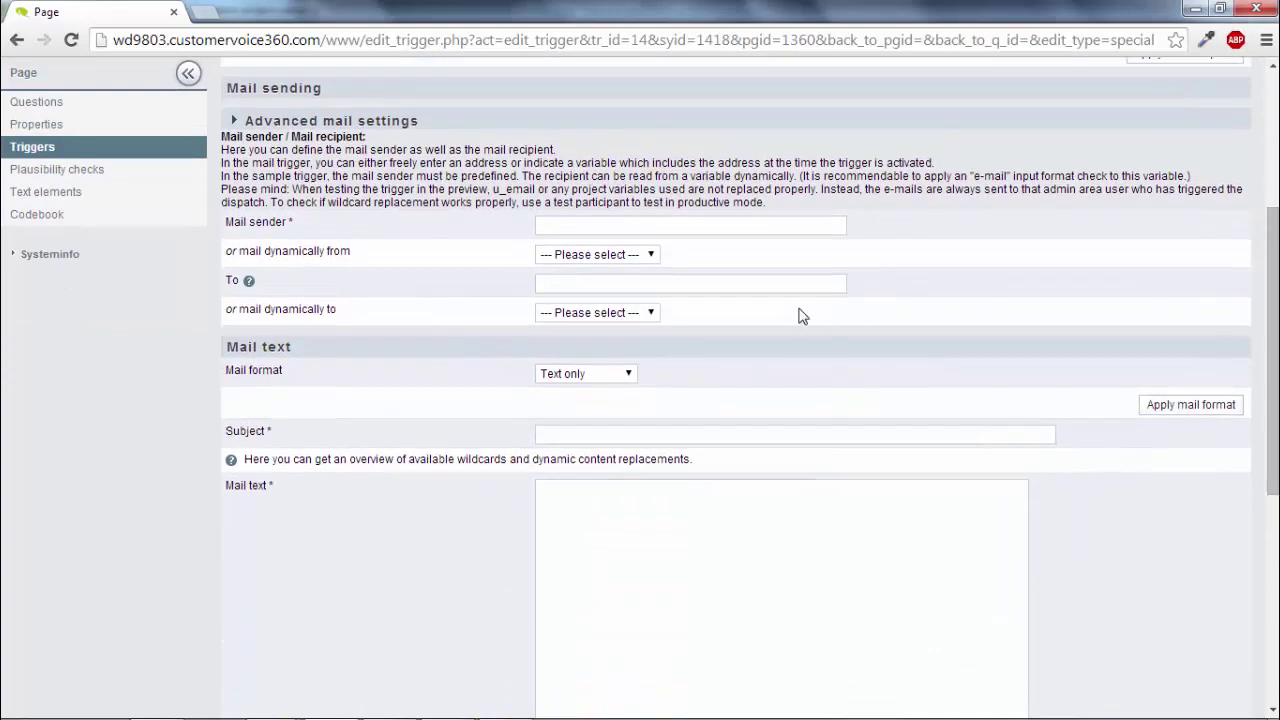
click(640, 255)
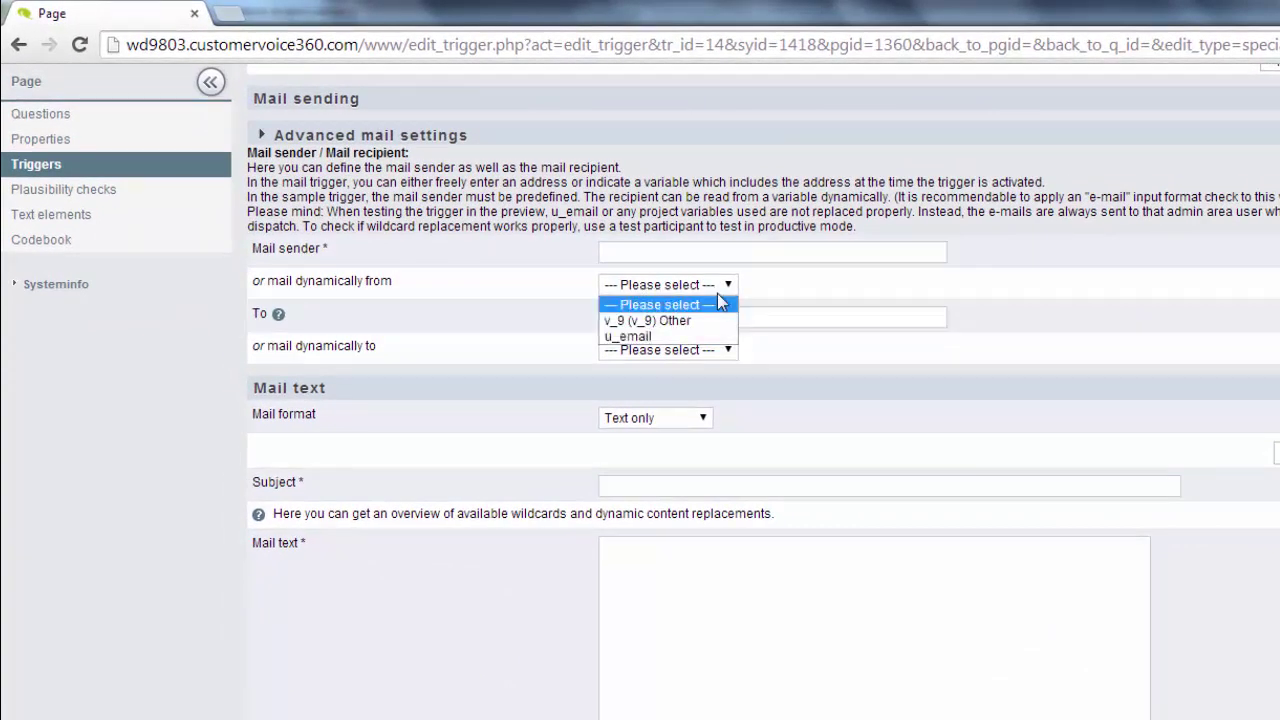
click(724, 337)
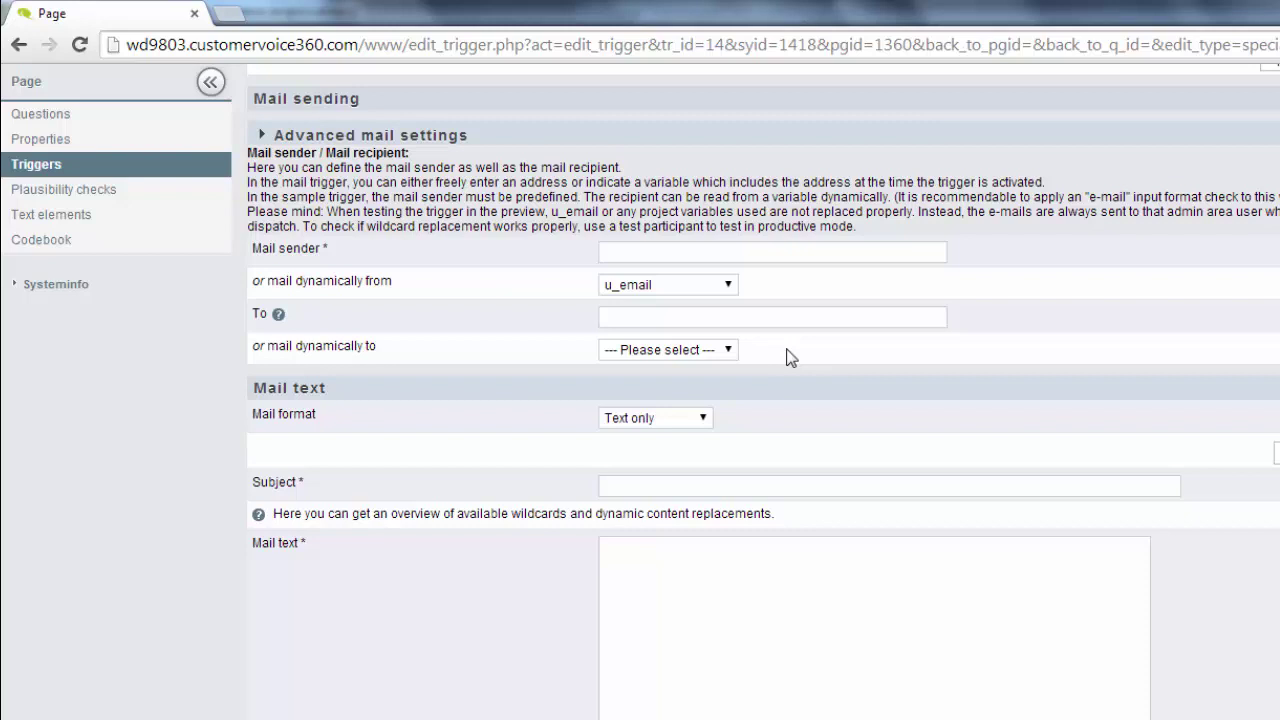
Enter the recipient's e-mail address in the To field
click(755, 316)
text(rhaya)
key(Down)
key(Return)
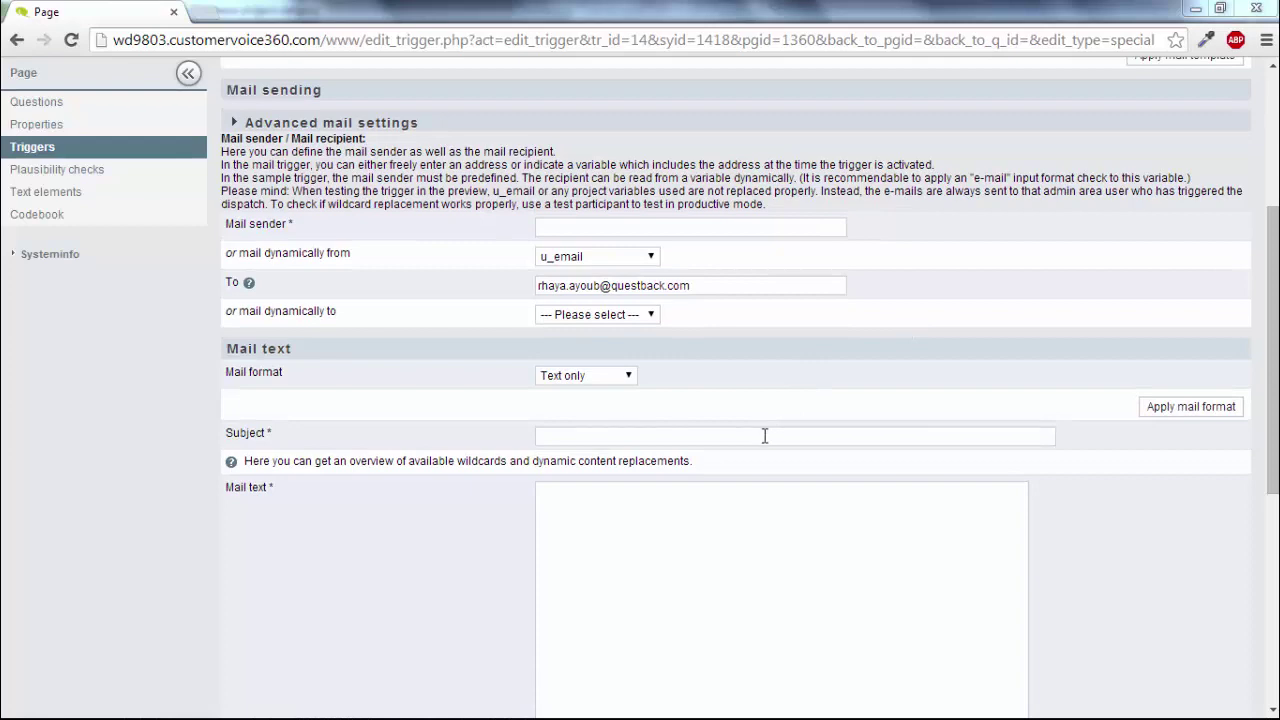
Set the mail subject to 'Feedback Email' and the mail text to #v_12#
click(766, 435)
text(Feed)
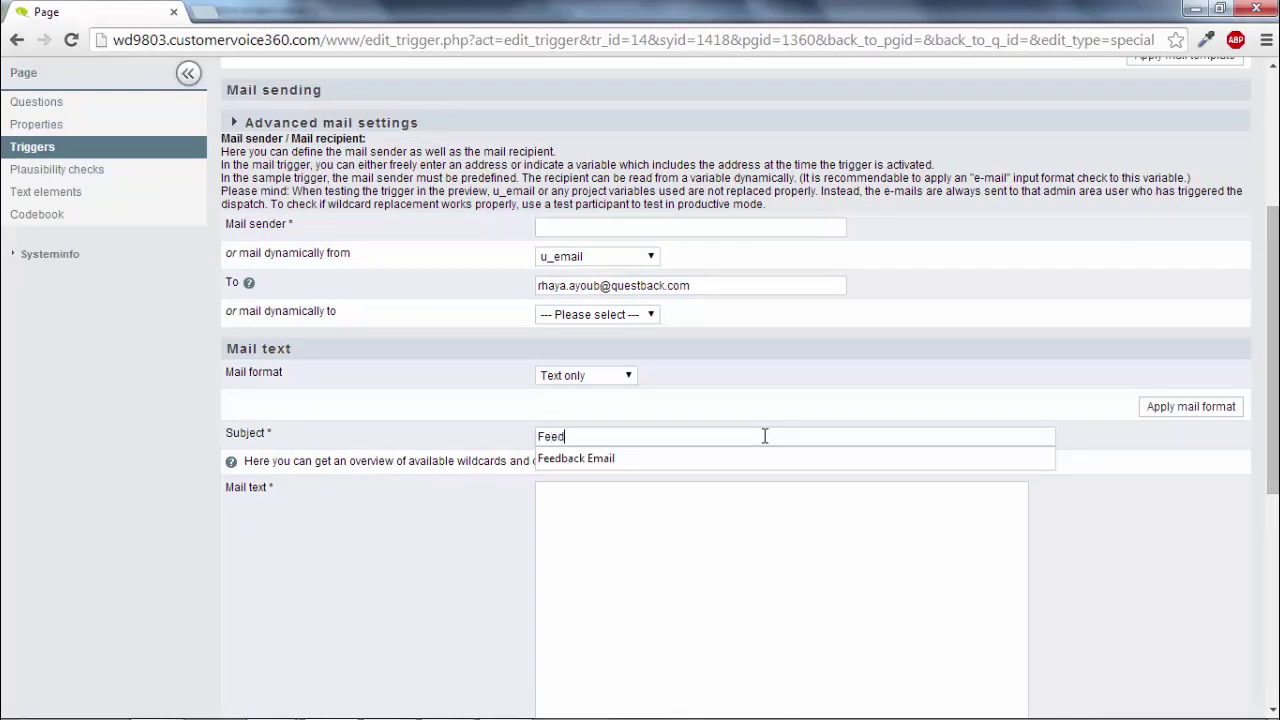
key(Down)
key(Return)
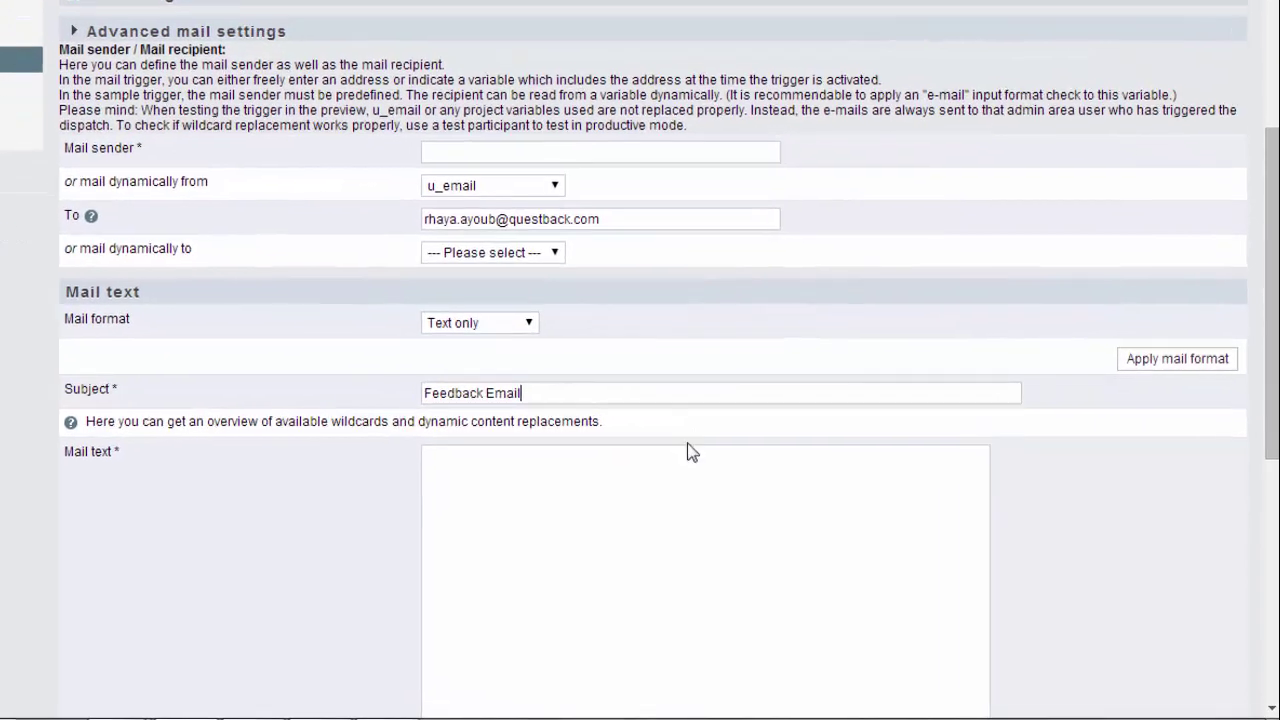
click(733, 477)
text(#v_12)
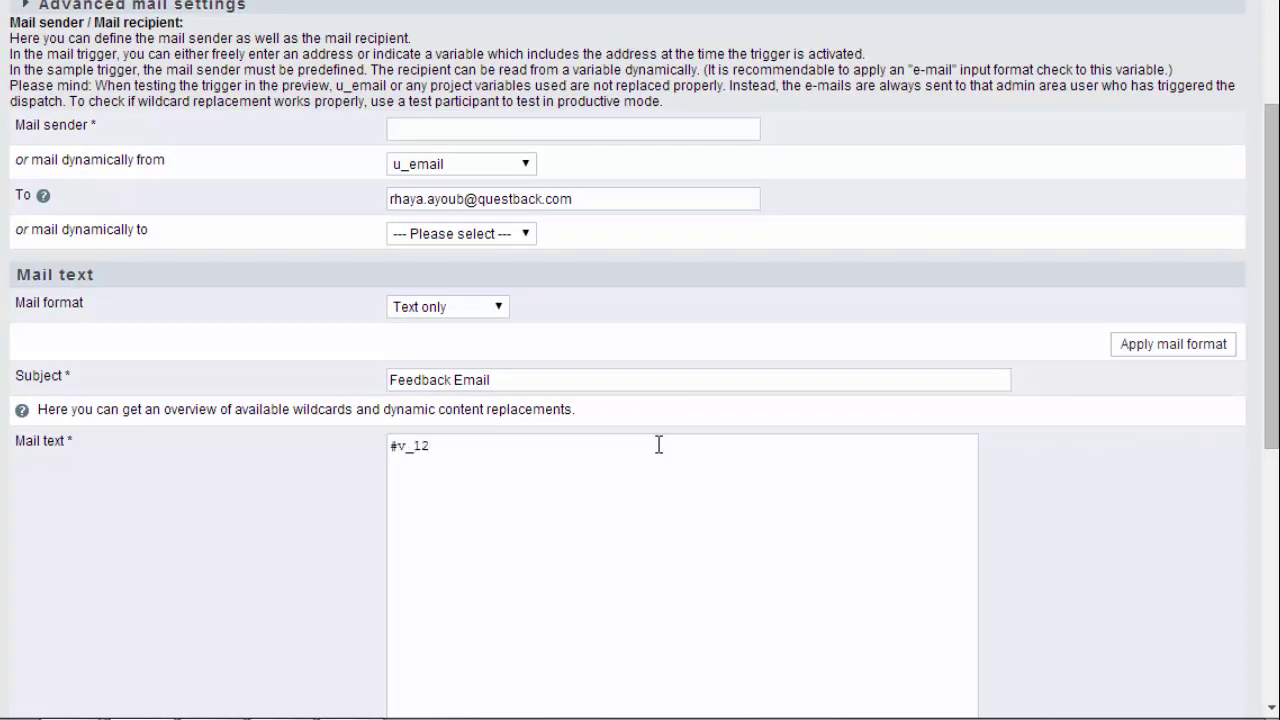
text(#)
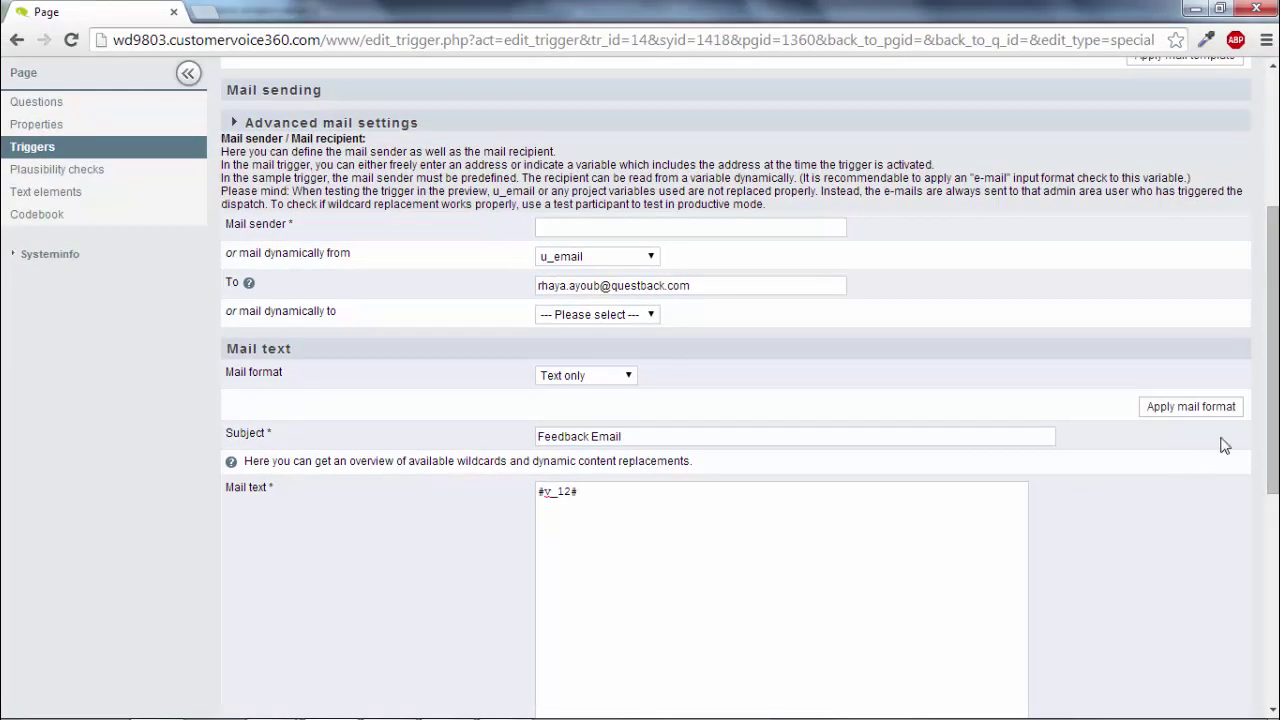
drag(1273, 437, 1275, 600)
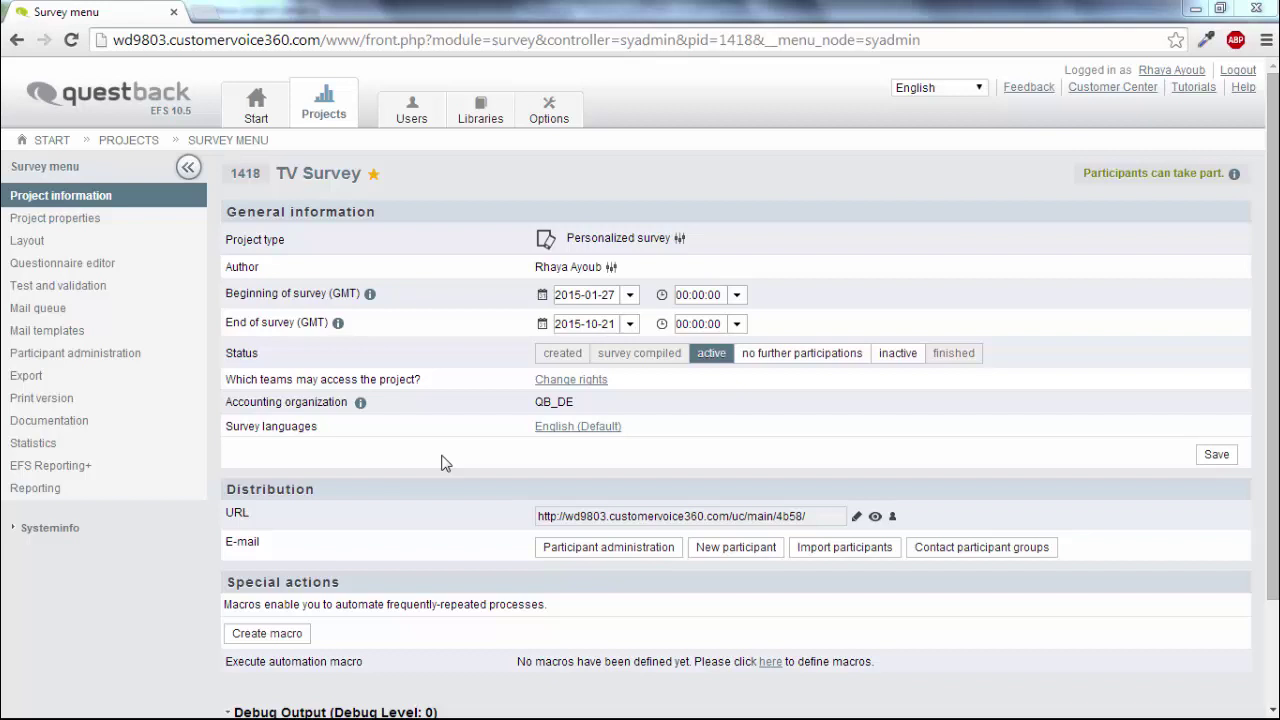
Start a new TV Survey participant in Participant administration and enter the participant's first name
click(162, 361)
click(288, 338)
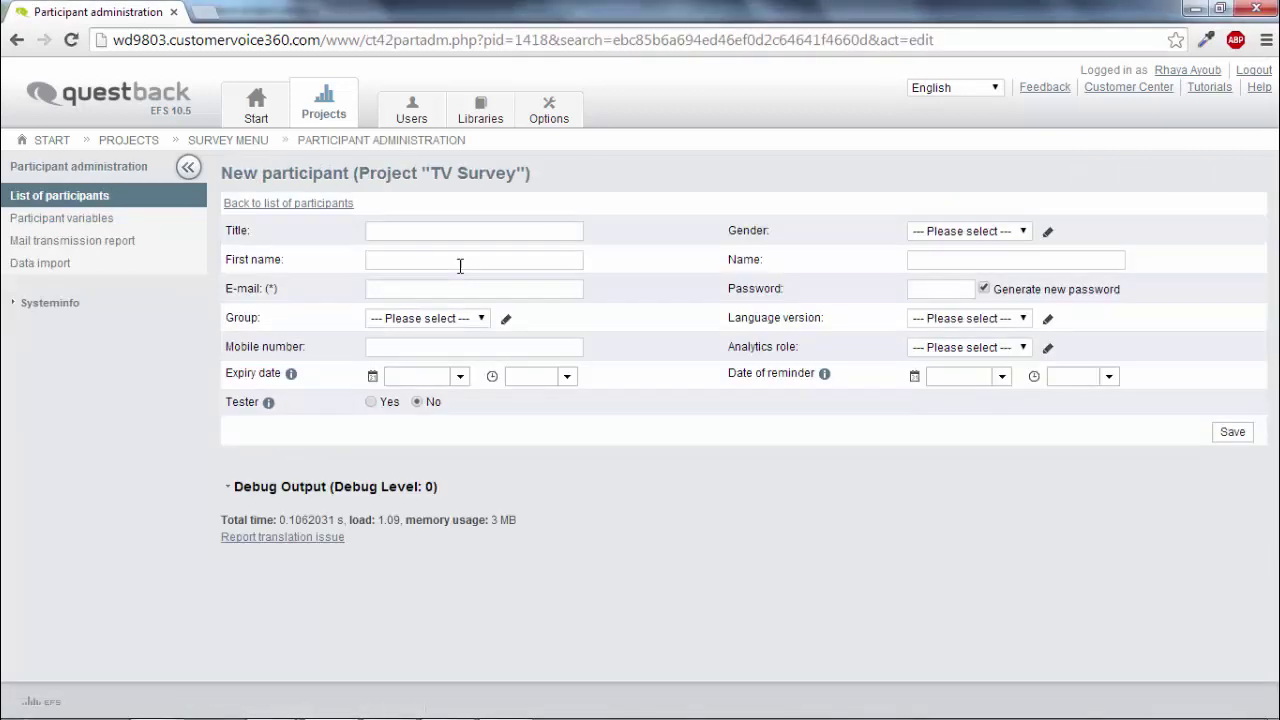
click(460, 265)
text(Rh)
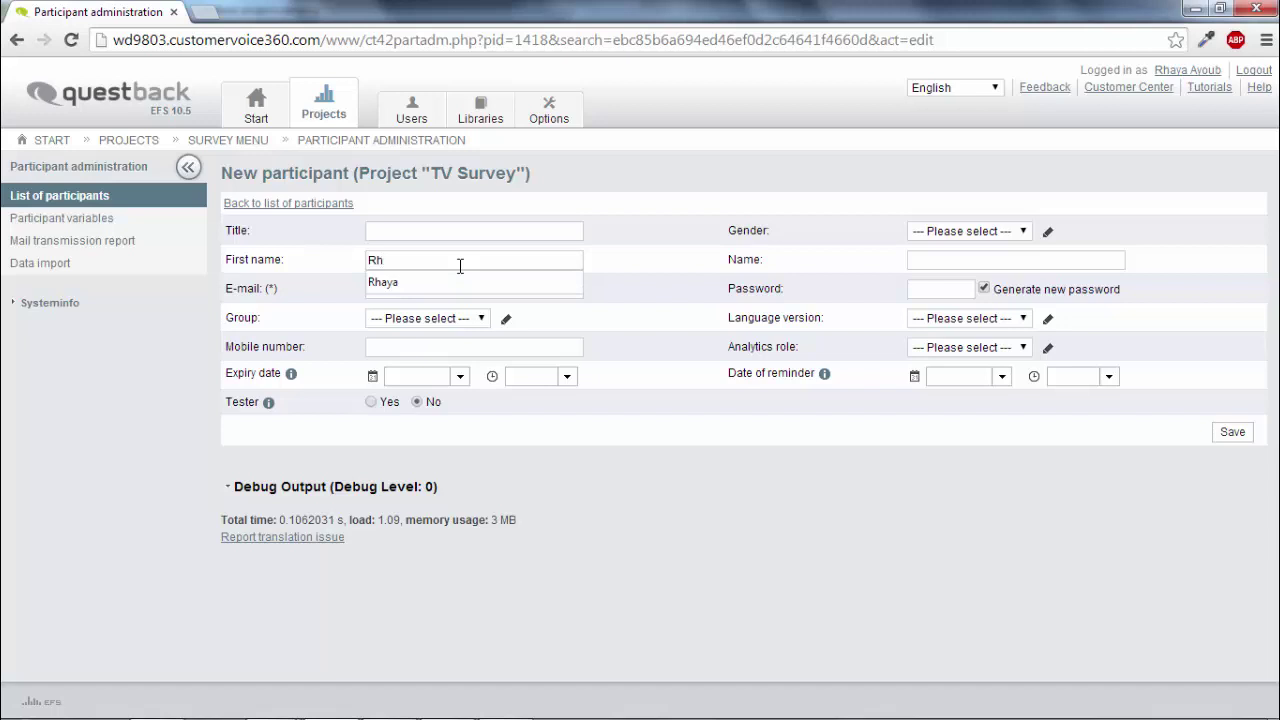
key(Down)
key(Return)
Fill in the participant's surname and e-mail address, set Tester to Yes, and save
key(Tab)
text(Ay)
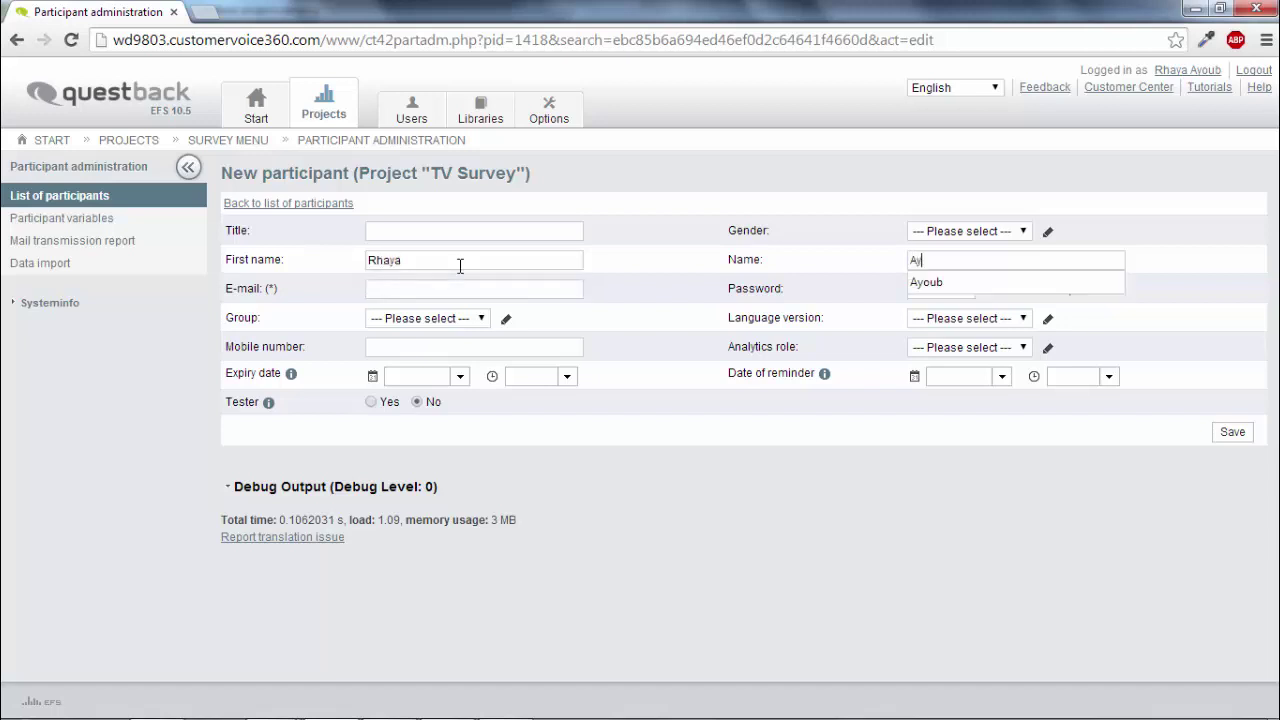
key(Down)
key(Return)
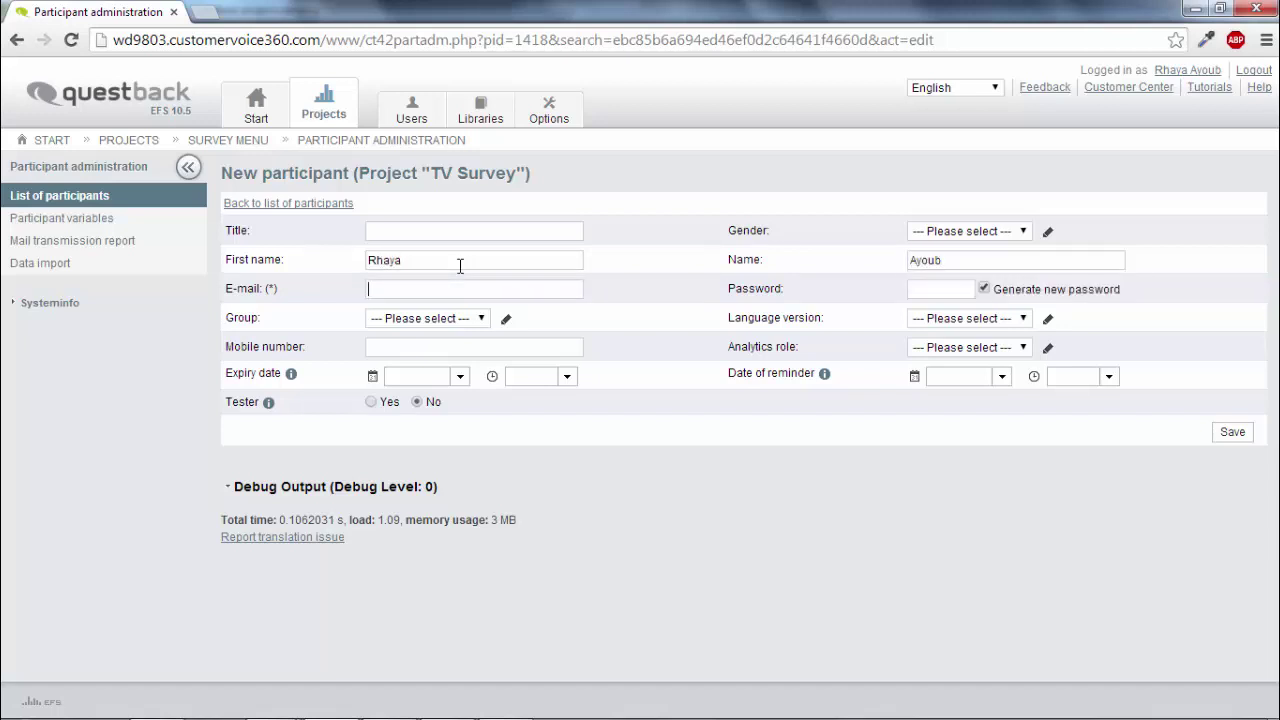
text(r)
key(Down)
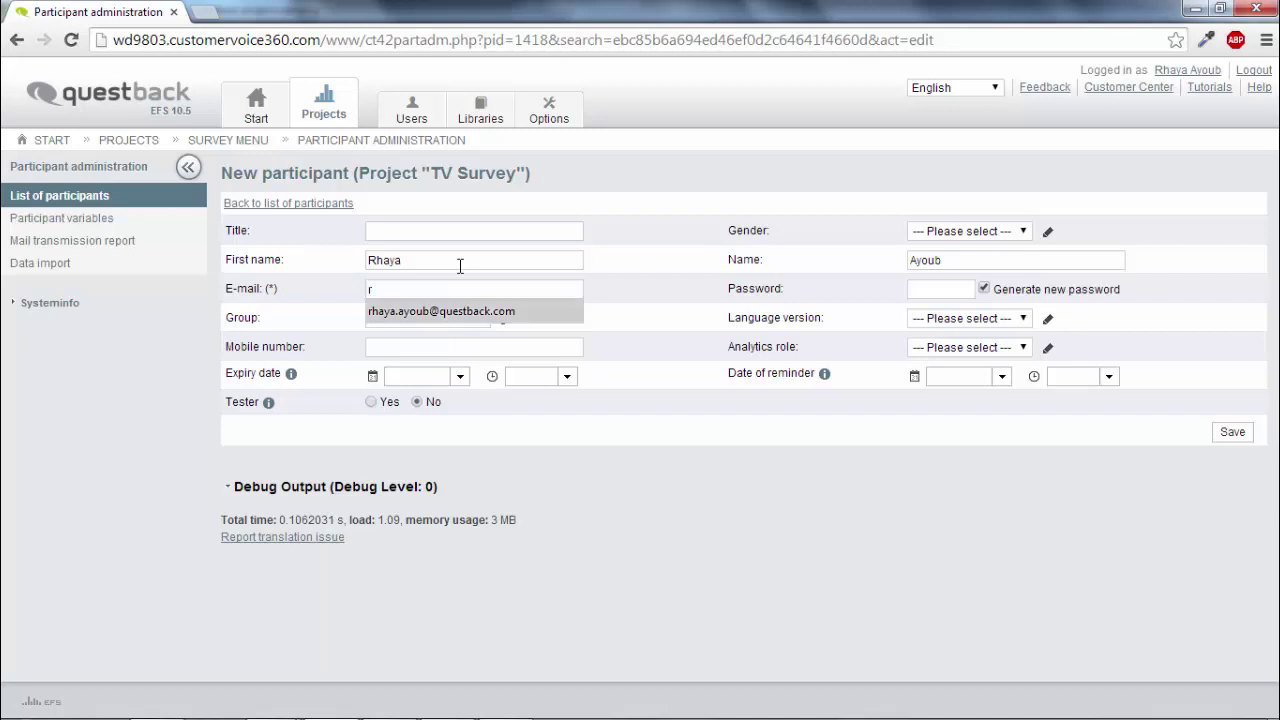
key(Return)
click(371, 402)
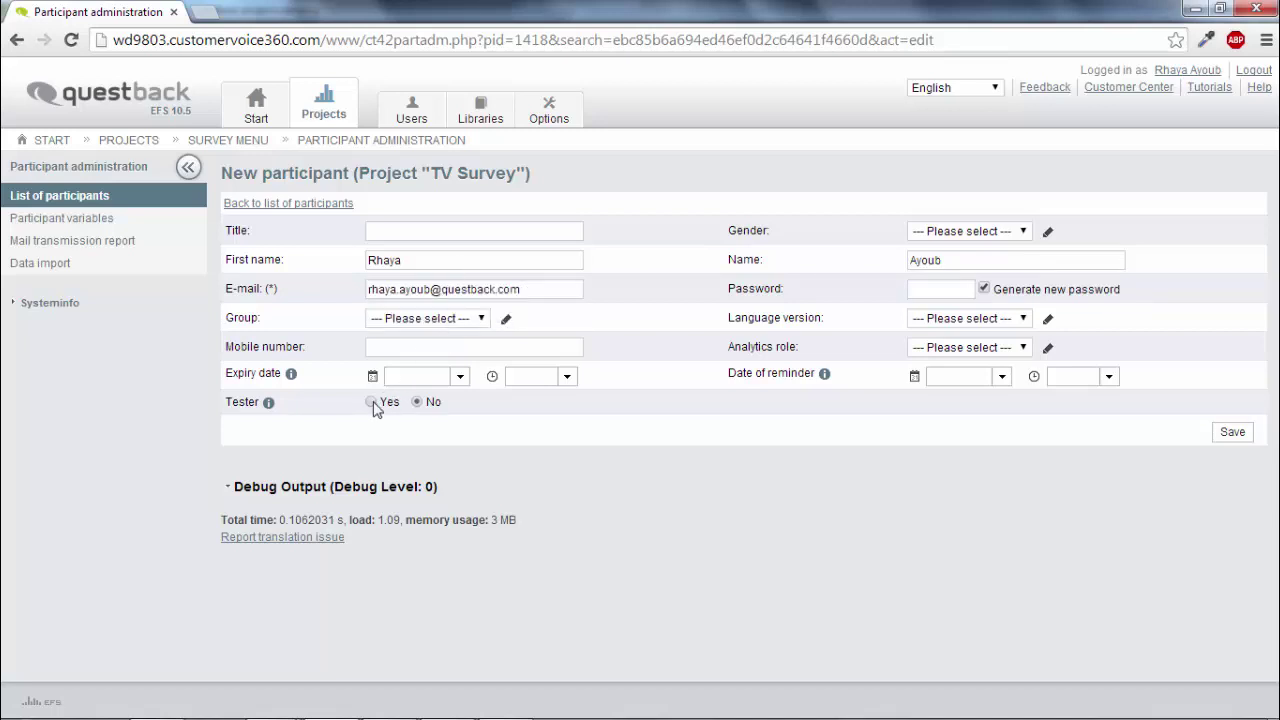
click(1236, 432)
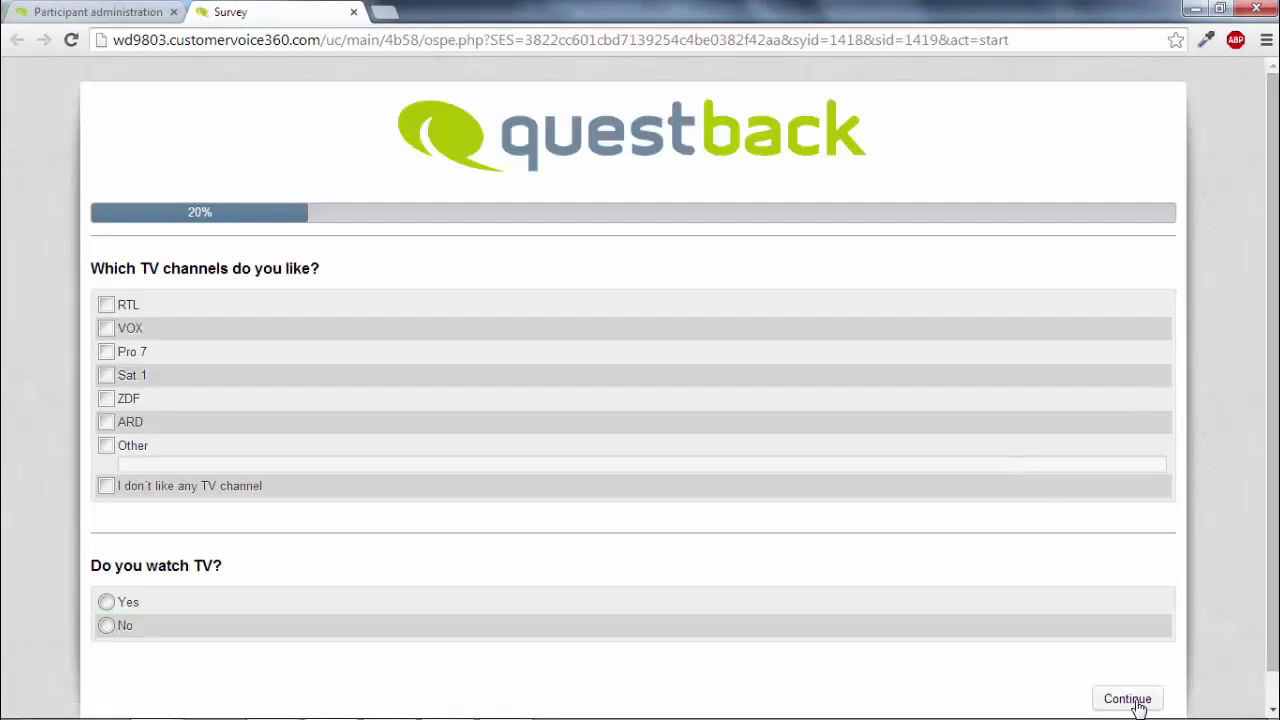
Continue through the TV Survey pages, answer the feedback question with YES, and finish
click(1136, 702)
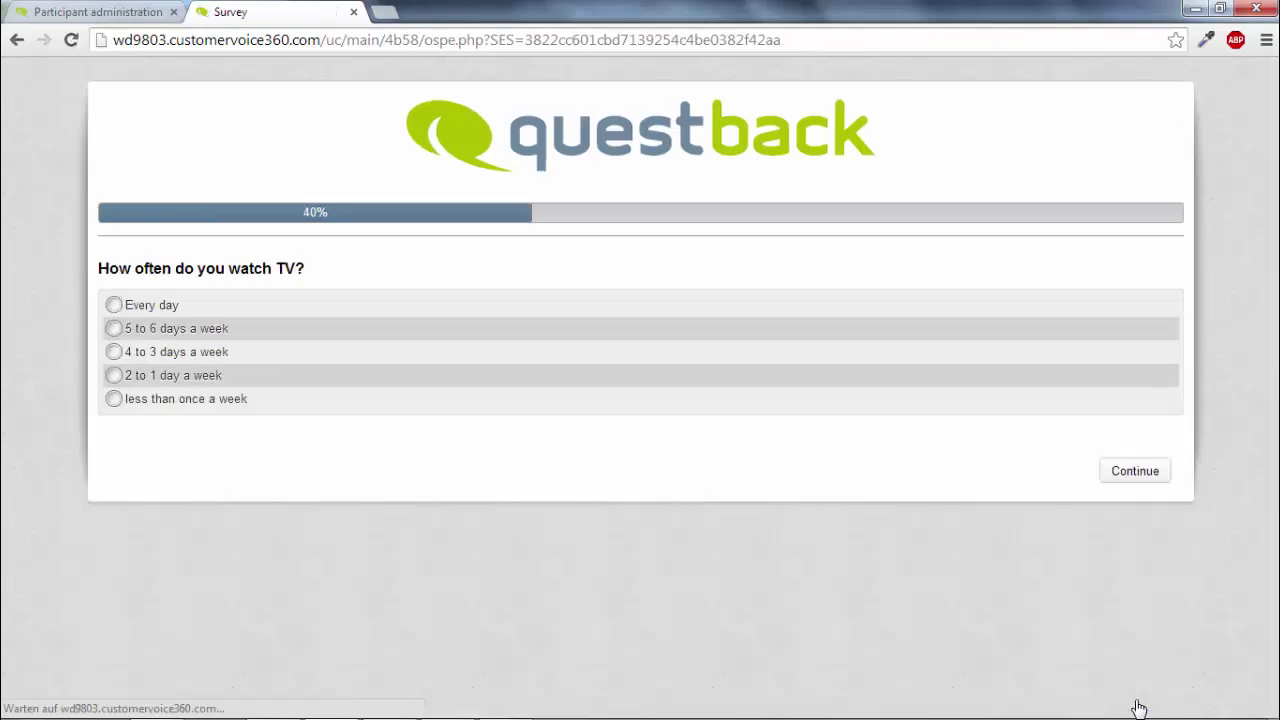
click(1145, 482)
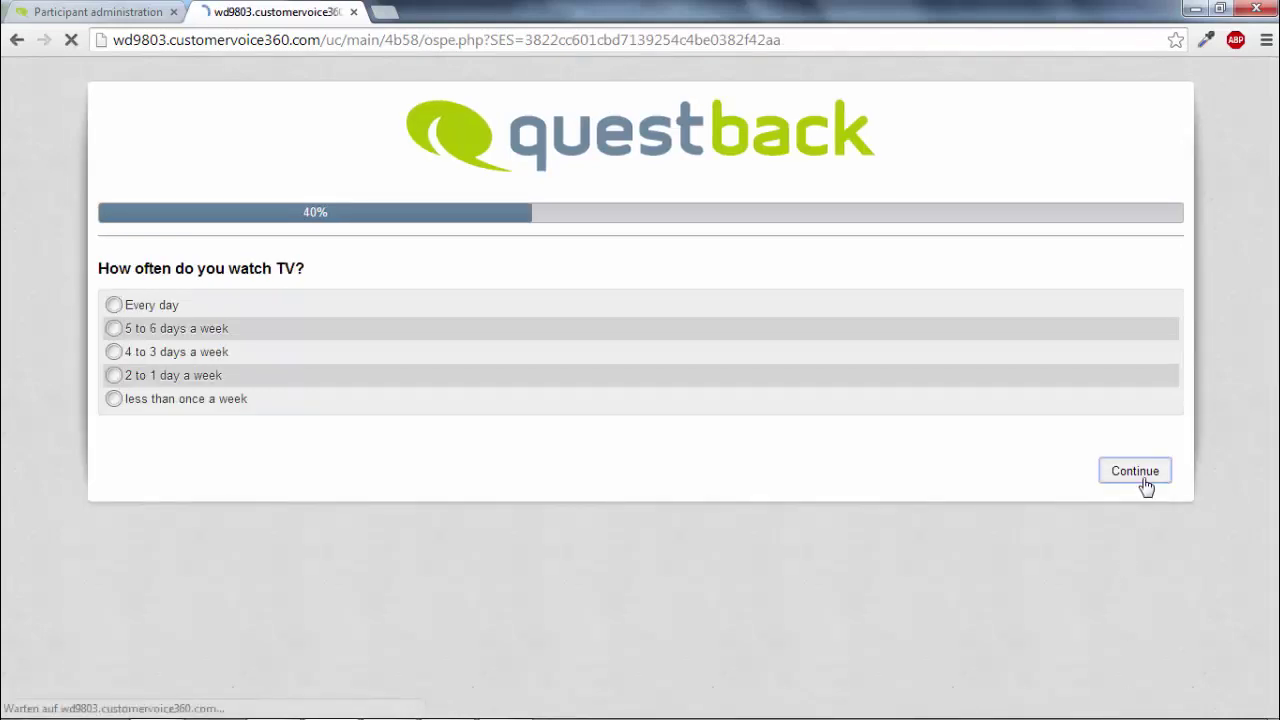
click(1146, 497)
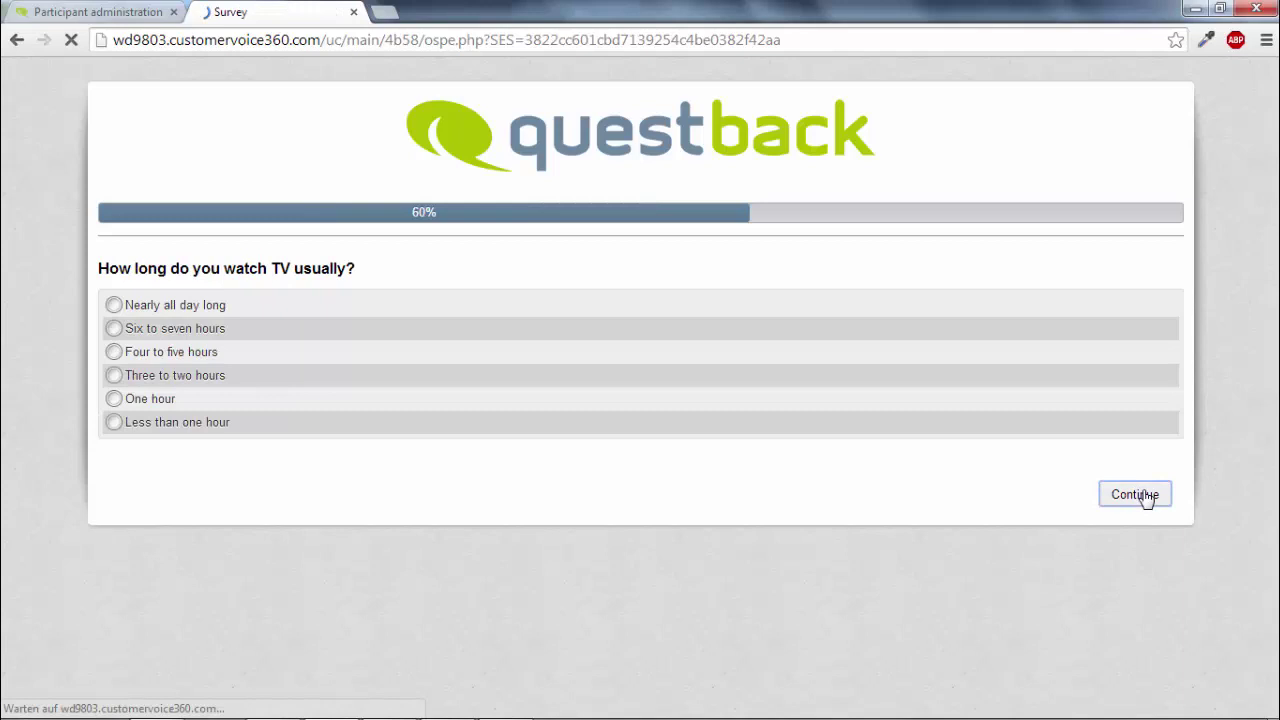
click(783, 353)
text(YES)
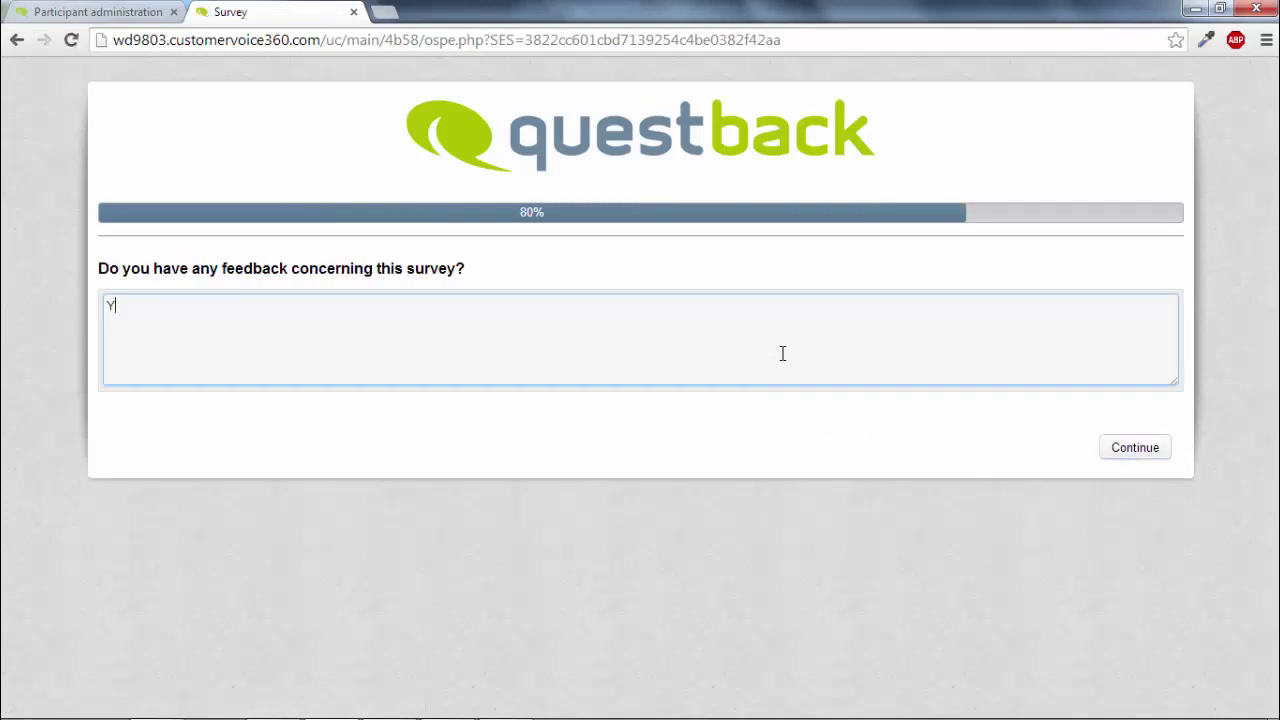
click(1127, 452)
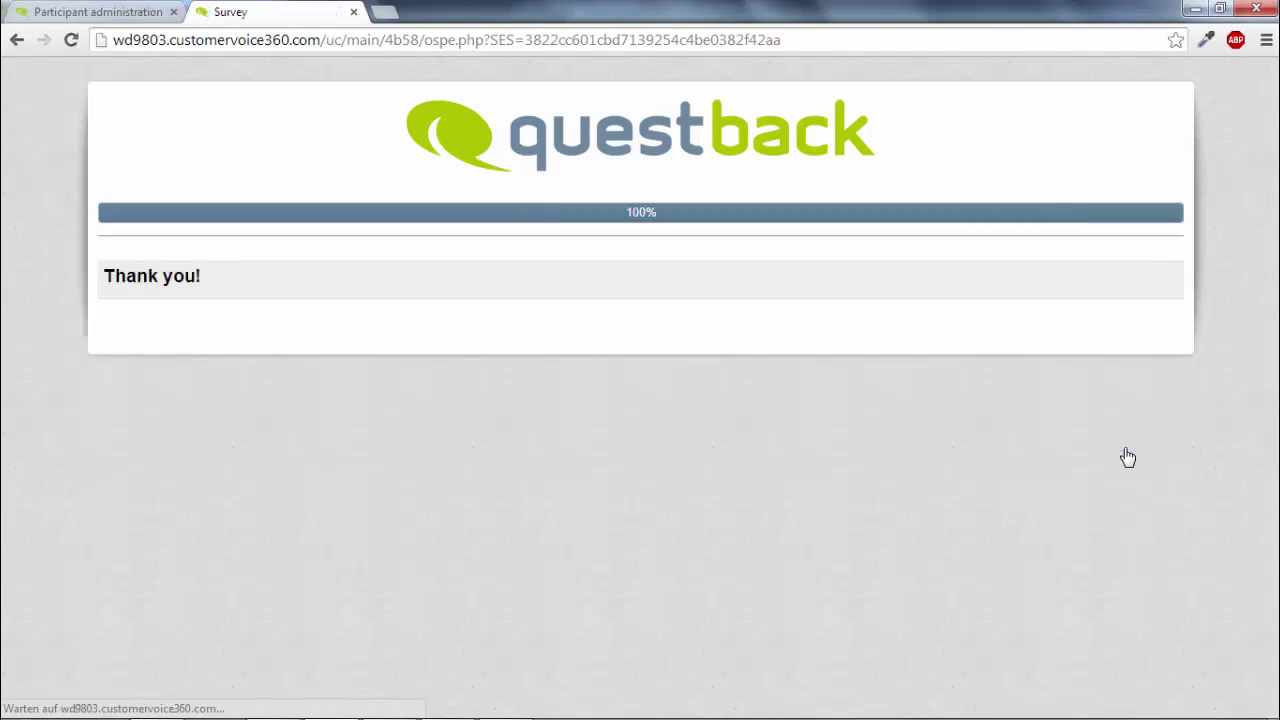